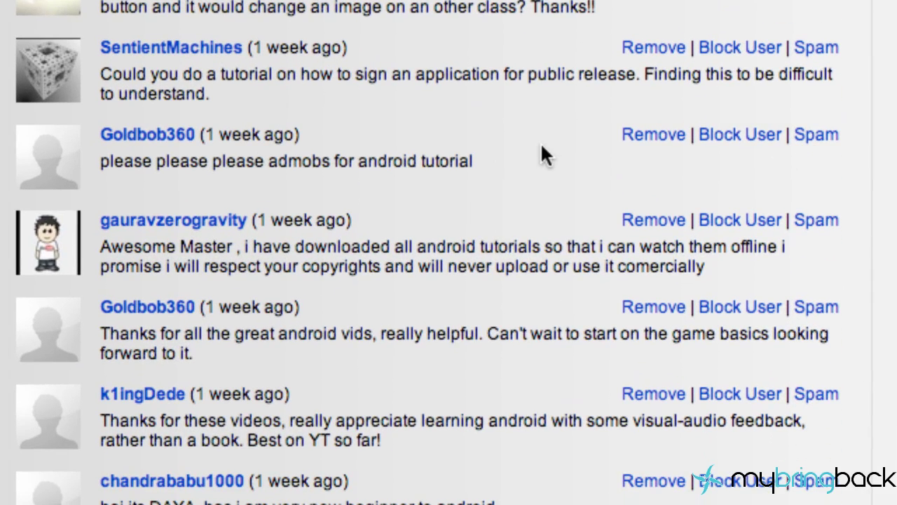
Highlight the YouTube comments requesting AdMob and app-signing tutorials, then clear the selection.
left_click_drag(154, 156, 414, 176)
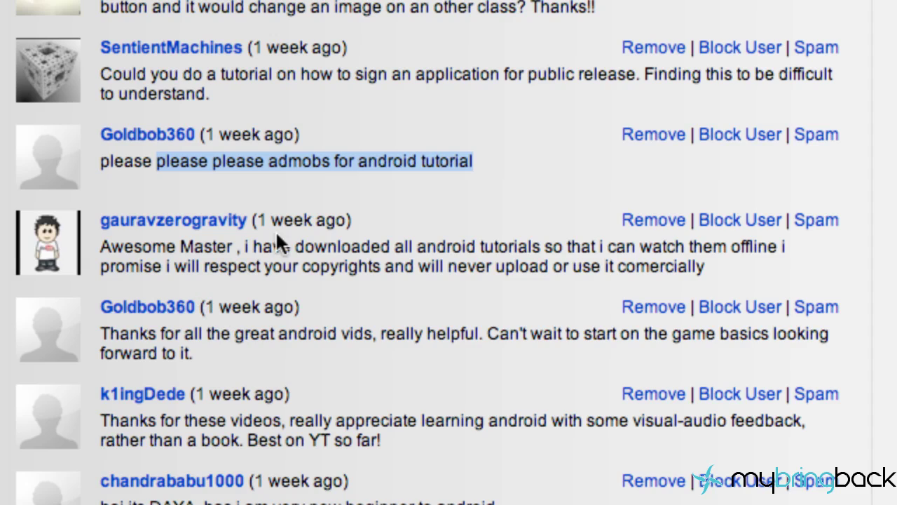
left_click_drag(207, 74, 100, 74)
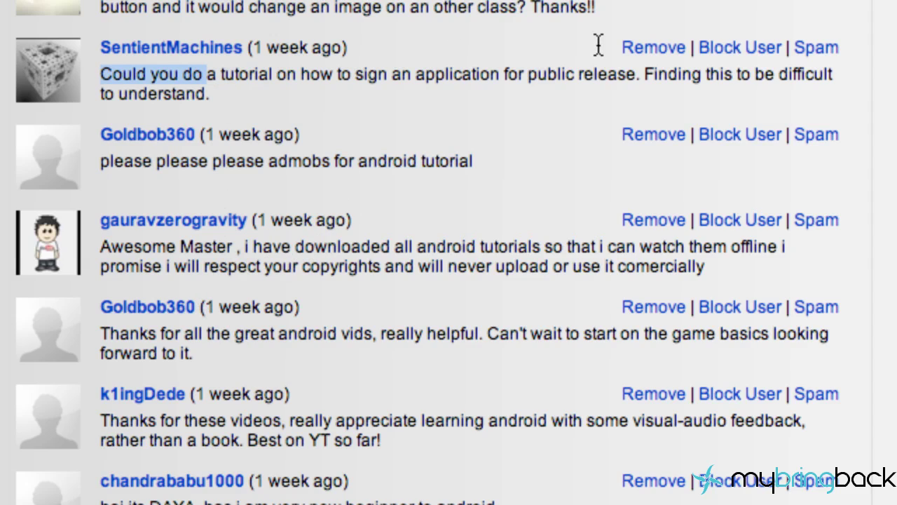
left_click_drag(626, 65, 645, 83)
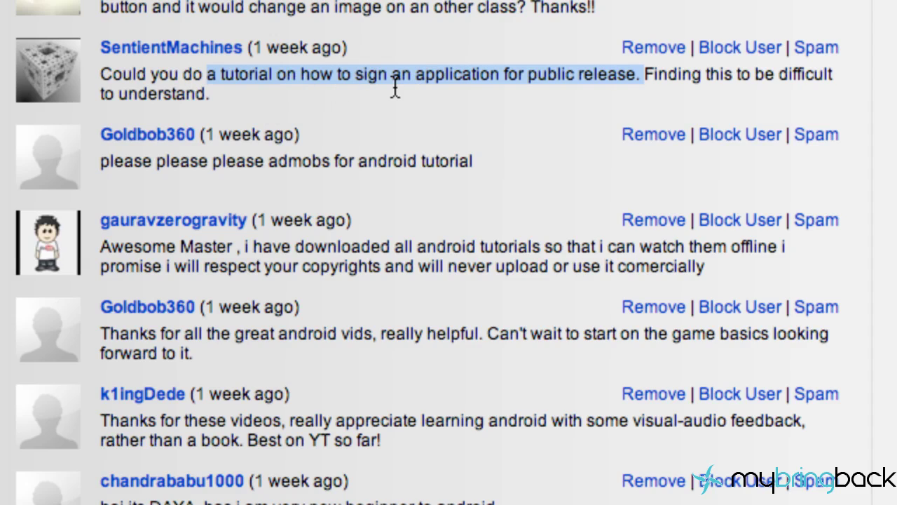
left_click(513, 79)
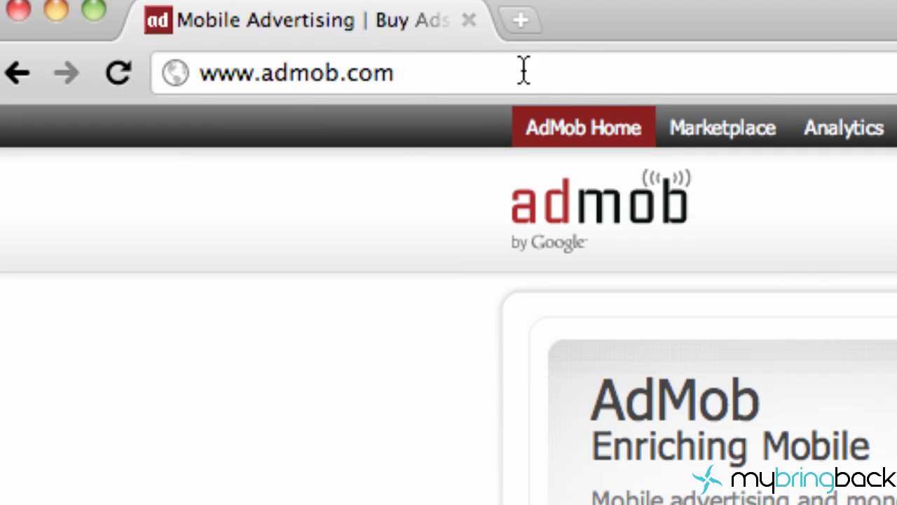
Go from the admob.com home page to the Marketplace's Add Site/App page.
left_click_drag(214, 75, 374, 75)
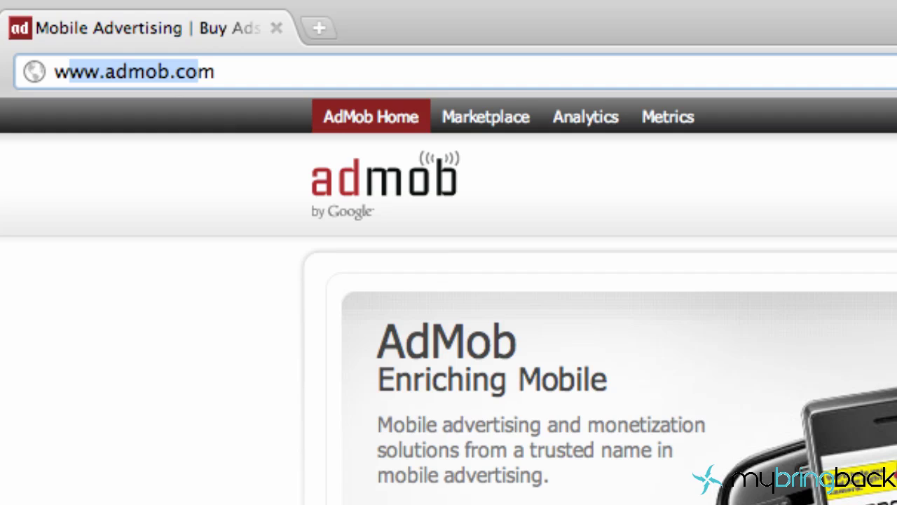
left_click(478, 118)
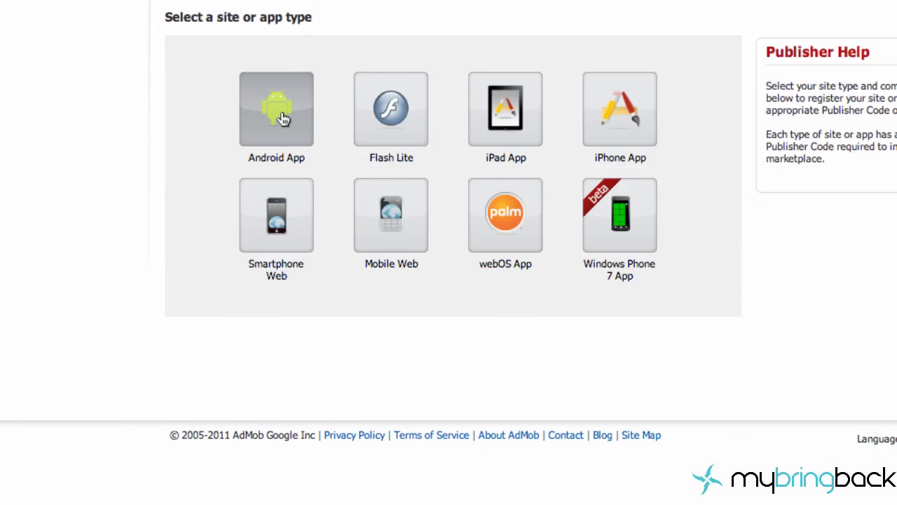
Choose Android App as the type and name it 'mybringback: The Basics'.
left_click(283, 119)
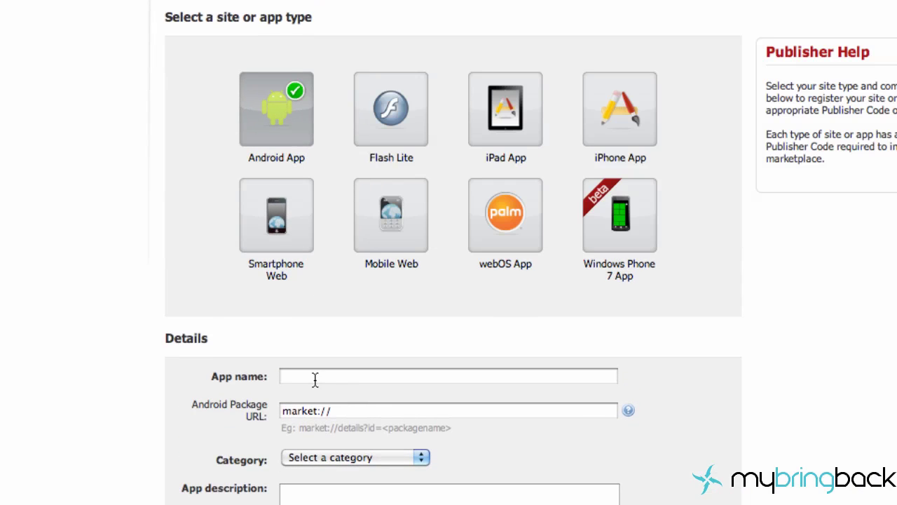
left_click(315, 379)
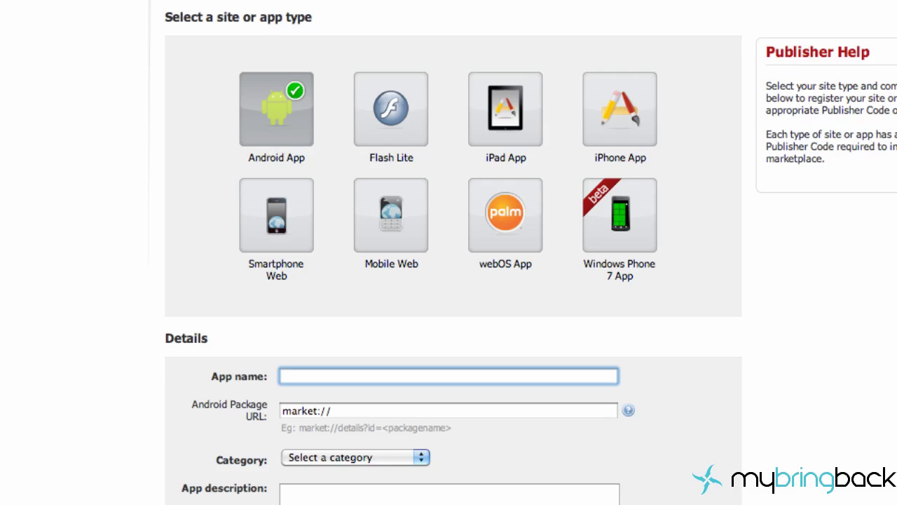
type("myb")
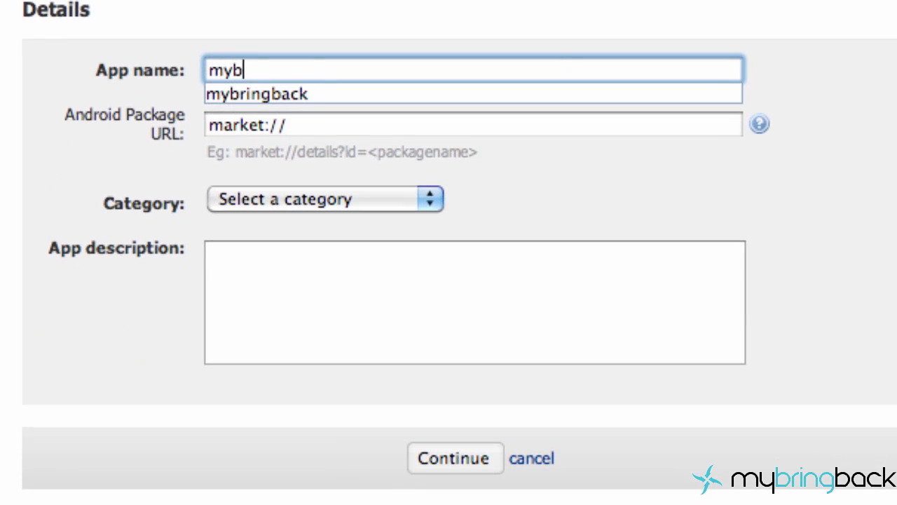
key("Down")
key("Return")
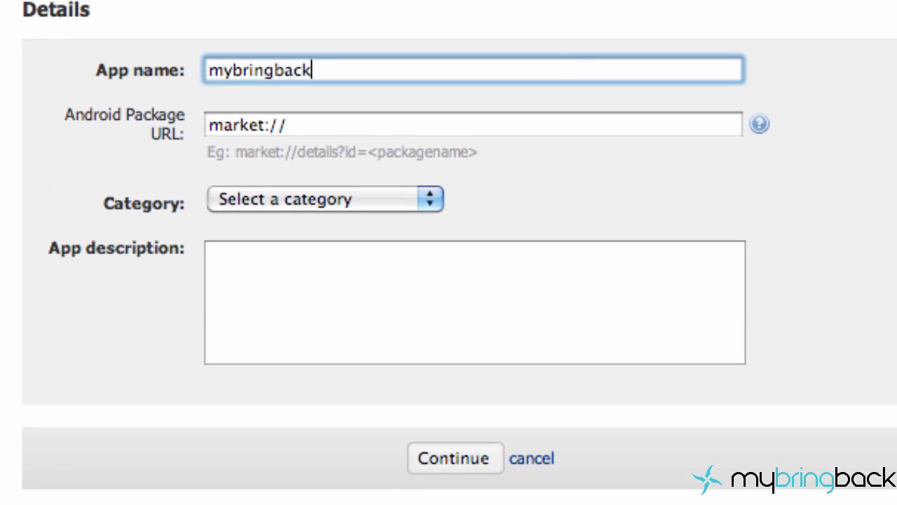
type(": The ")
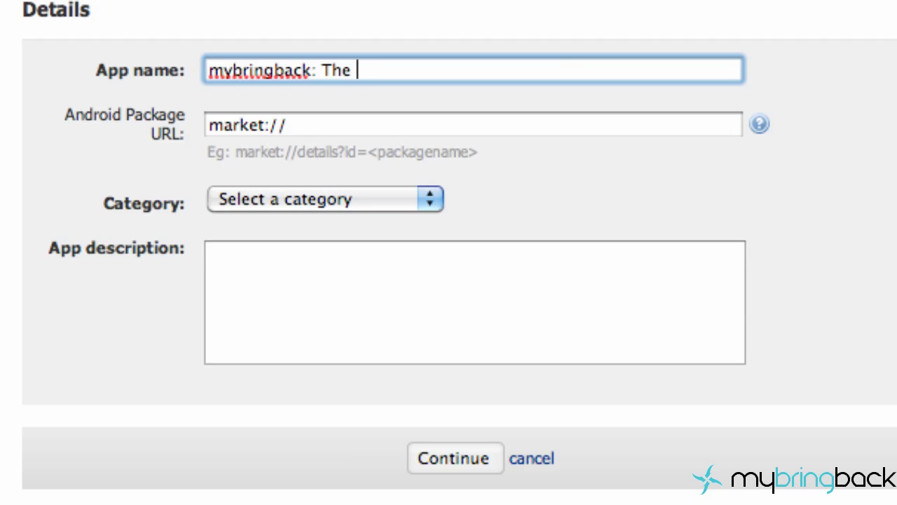
type("Basics")
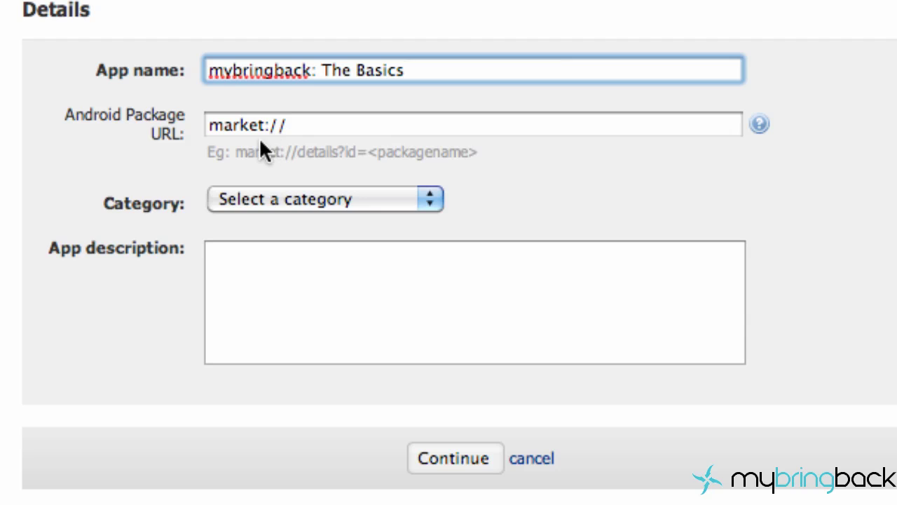
Begin the Android Package URL as market://details?id=<com.thebasics., fixing typos along the way.
left_click(400, 133)
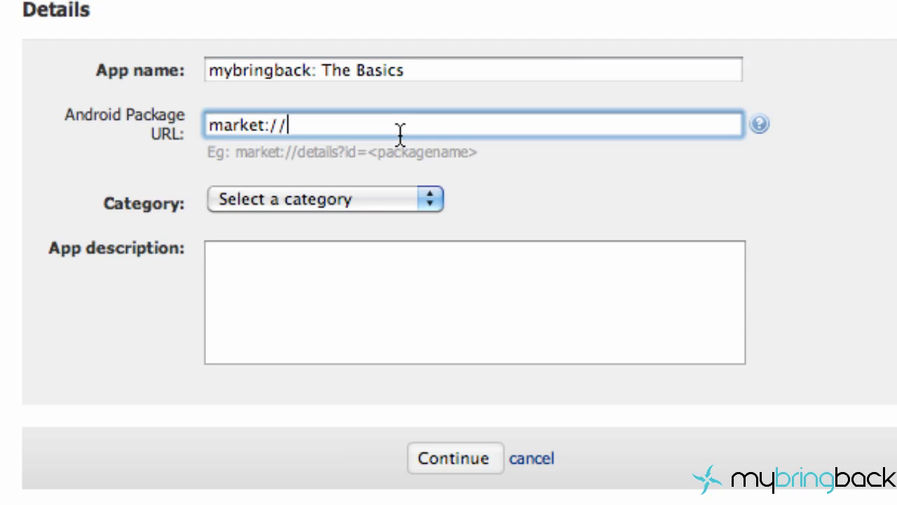
type("de")
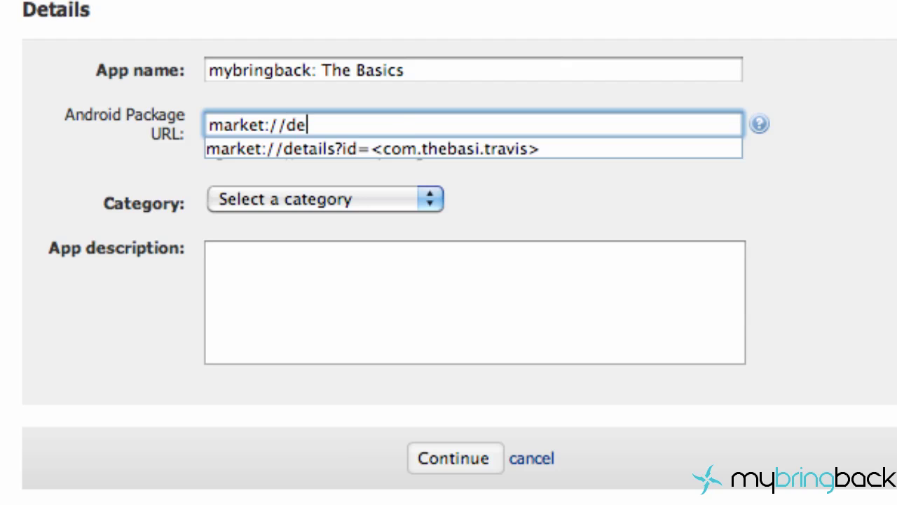
type("tais")
key("BackSpace")
type("ils")
key("BackSpace")
key("BackSpace")
type("ls?")
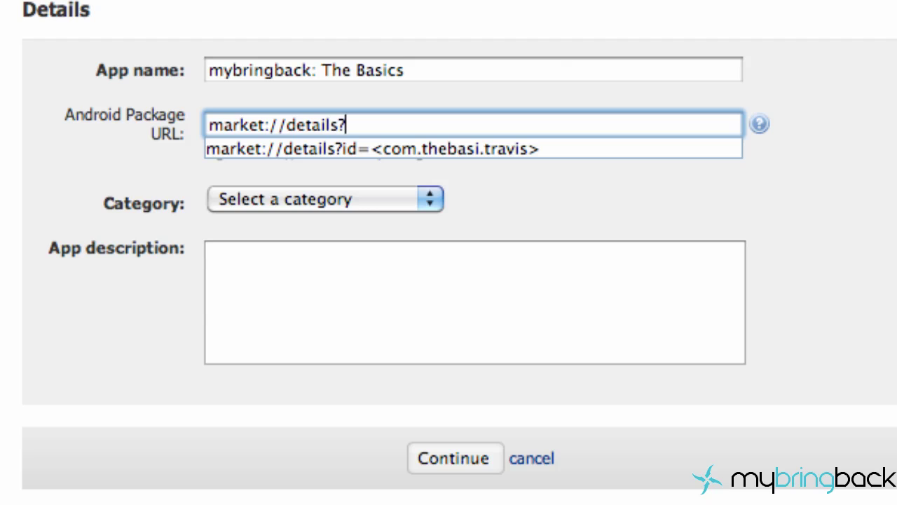
type("id=<com")
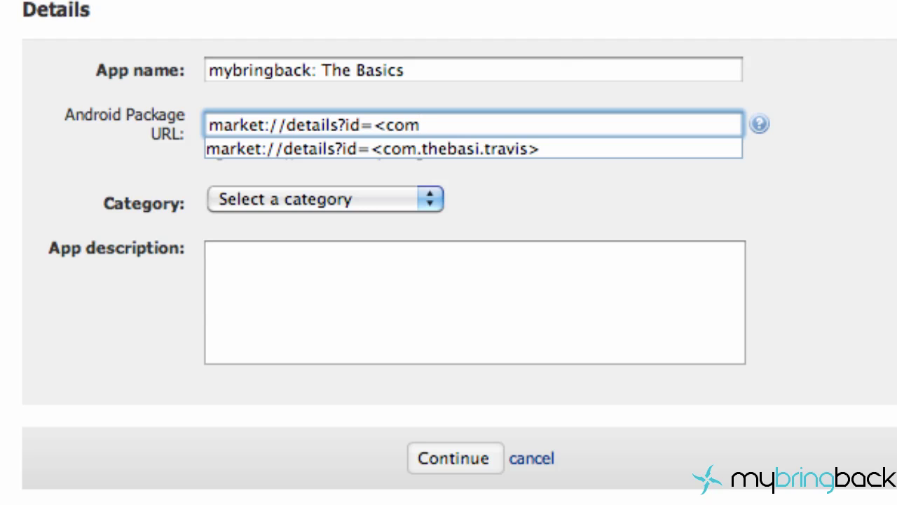
type(".thebas")
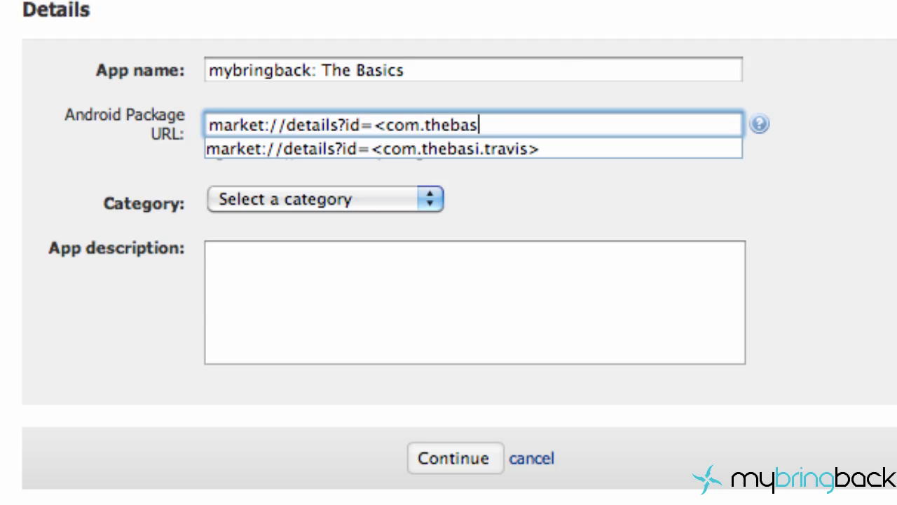
type("ics.")
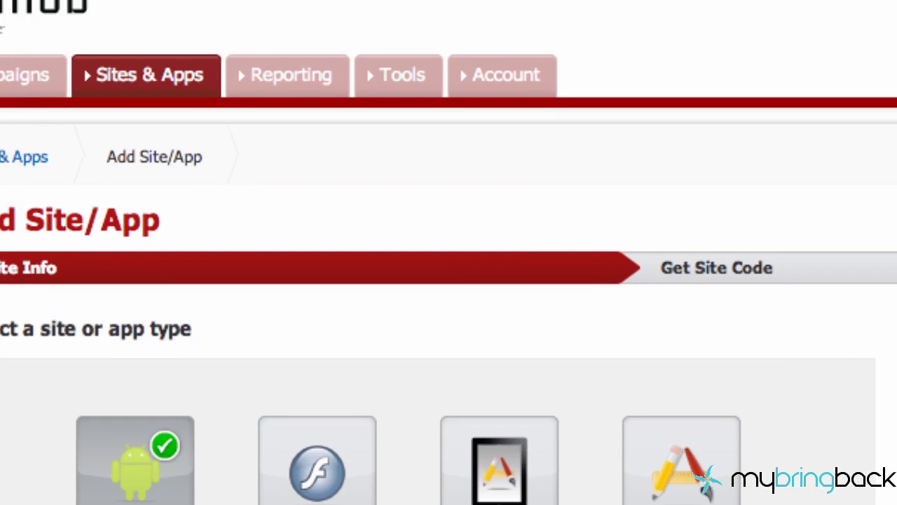
Check the package name in Eclipse and correct the URL to market://details?id=<com.mybringback.thebasics>.
key("super+Tab")
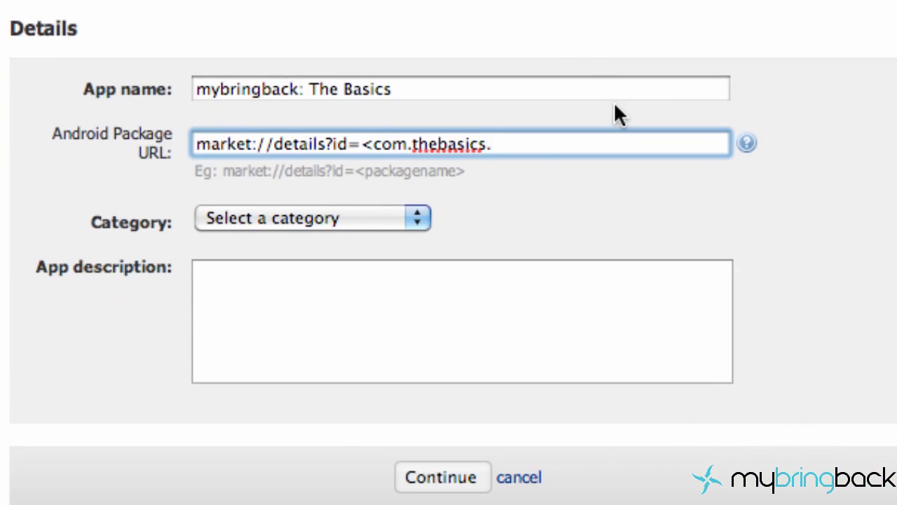
key("BackSpace")
key("BackSpace")
key("BackSpace")
key("BackSpace")
key("BackSpace")
key("BackSpace")
key("BackSpace")
key("BackSpace")
key("BackSpace")
key("BackSpace")
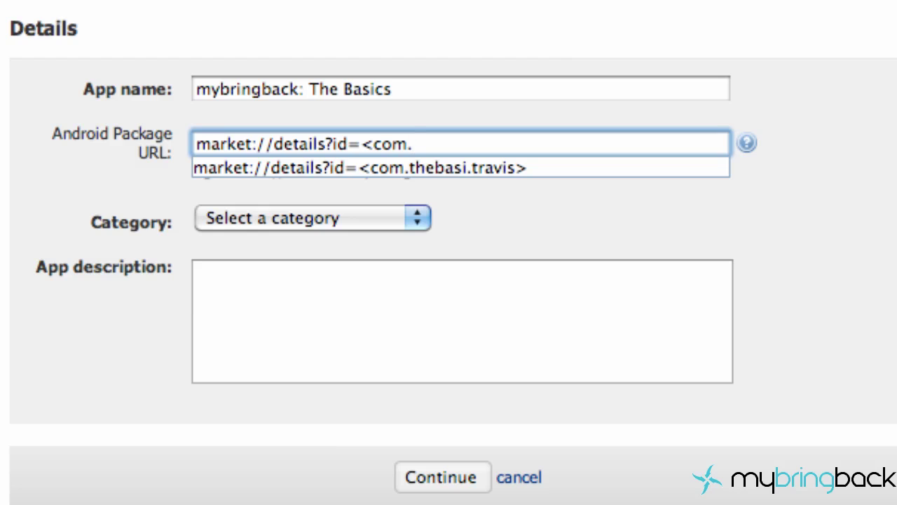
type("mybring")
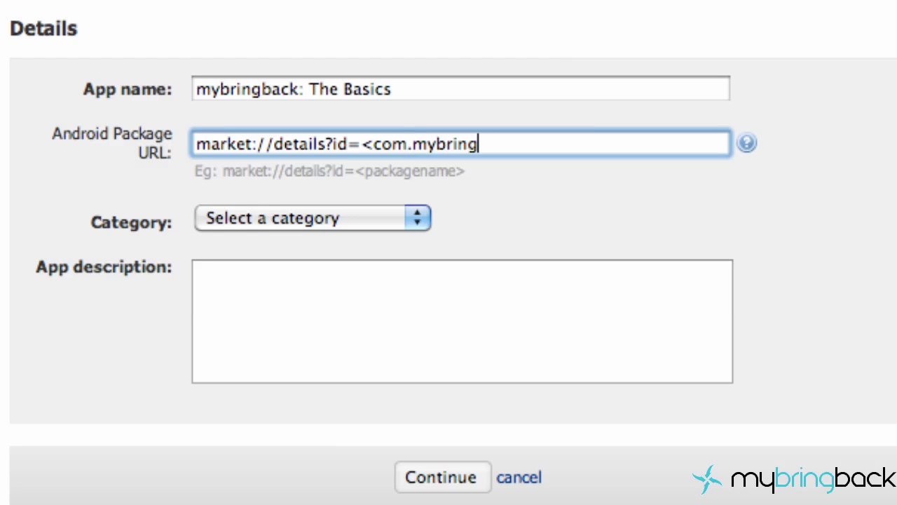
type("back.theba")
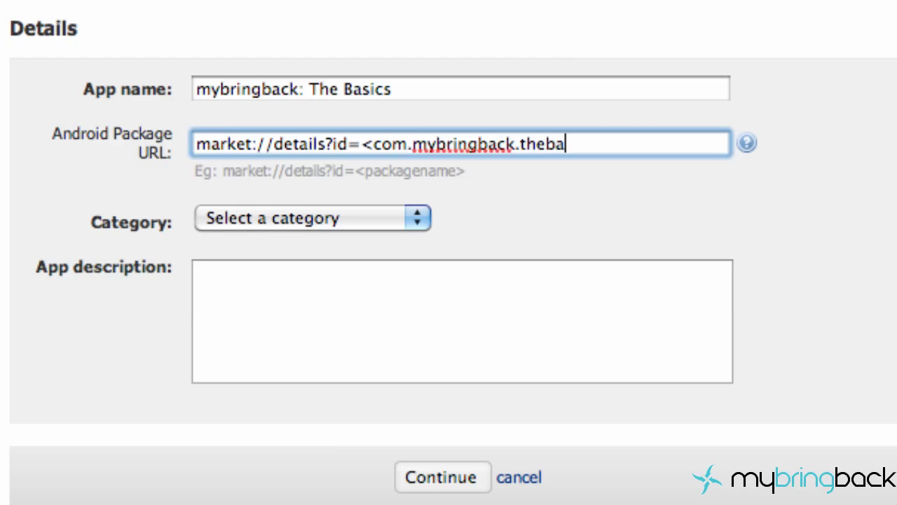
type("sics>")
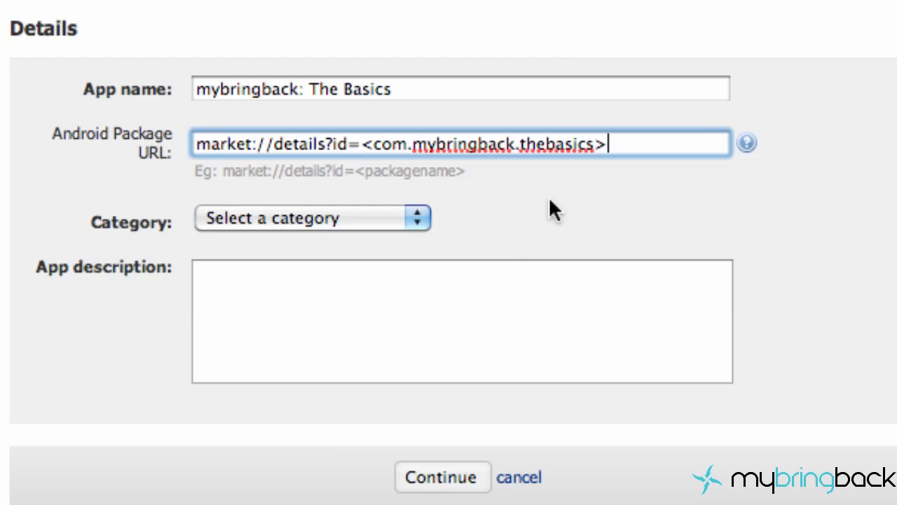
left_click(414, 218)
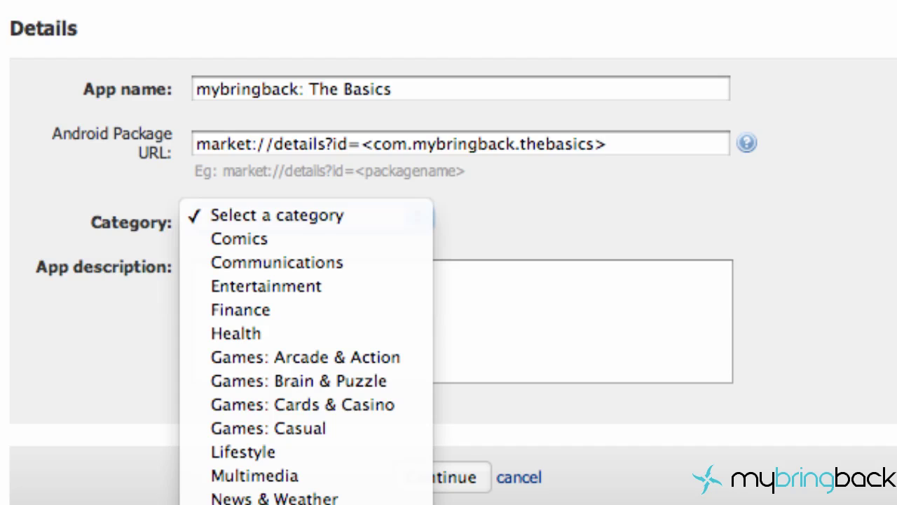
Set category Tools, describe the app as 'example application', and submit the app details.
left_click(308, 495)
left_click(257, 344)
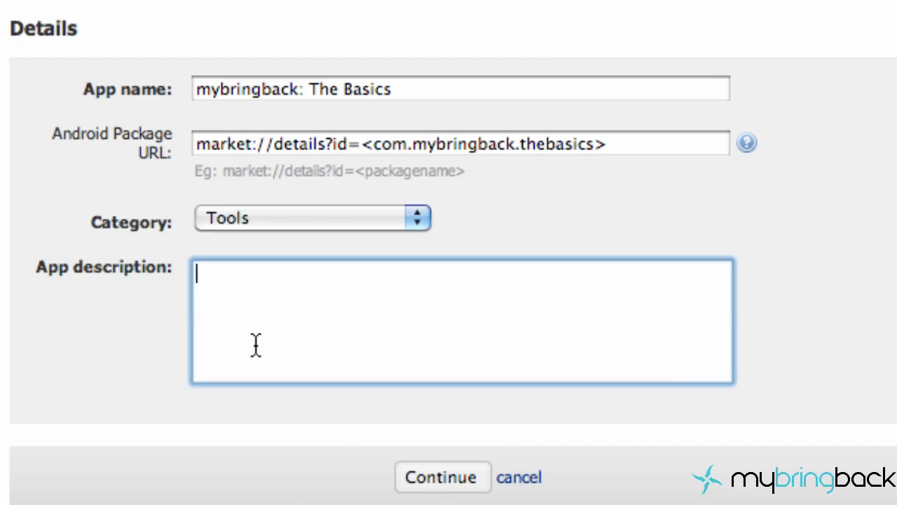
type("exampl")
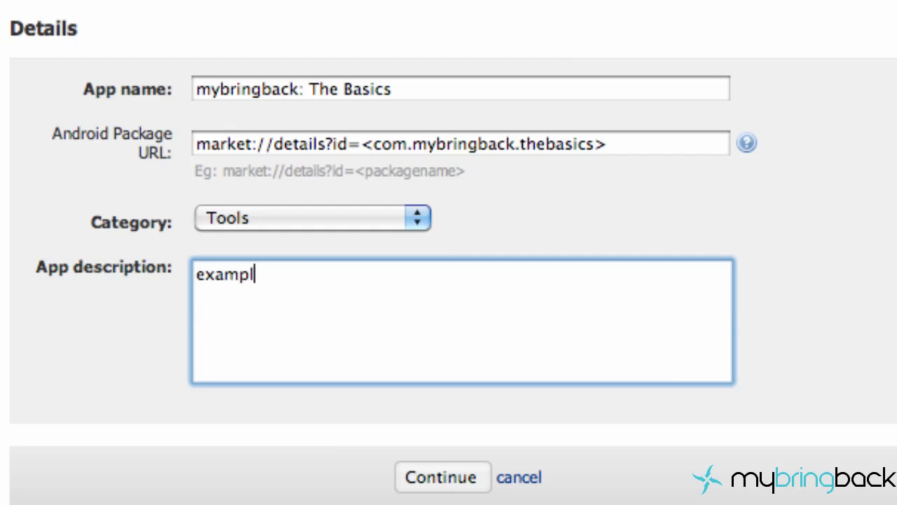
type("e application")
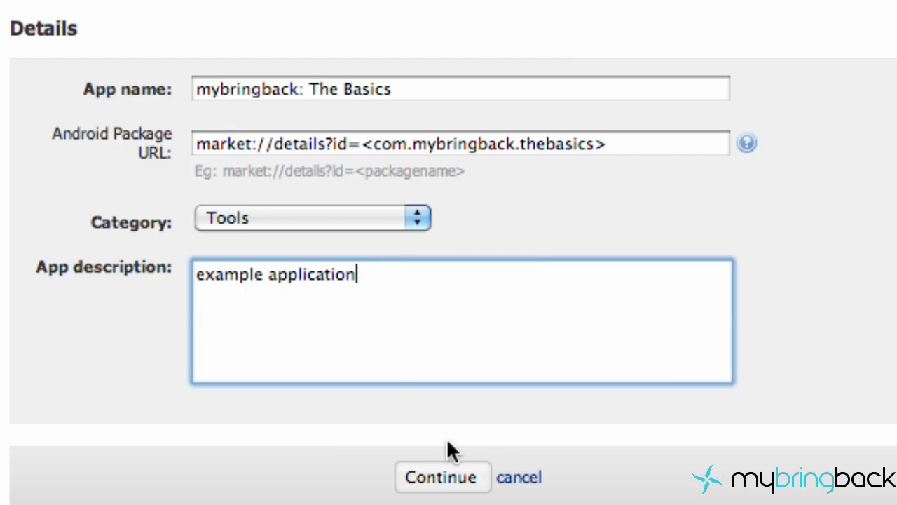
left_click(446, 492)
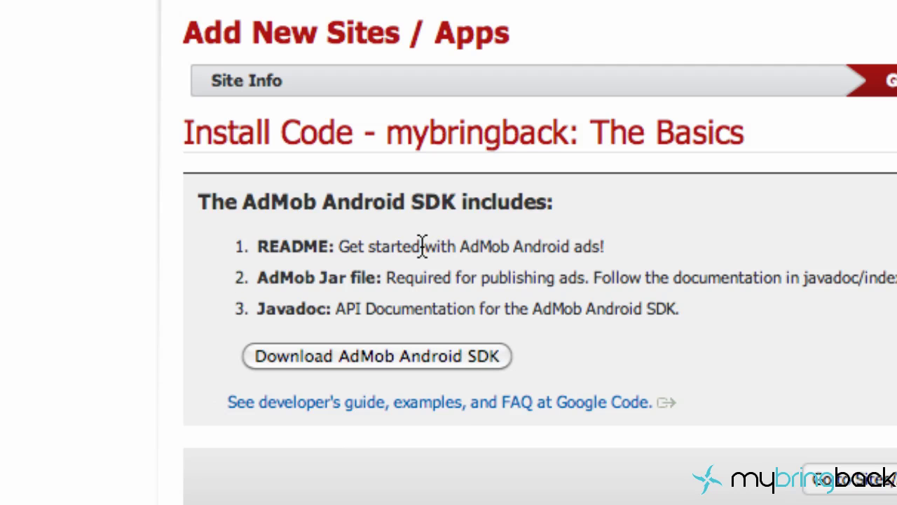
Switch to Eclipse and launch the Android SDK and AVD Manager from the Window menu.
key("super+Tab")
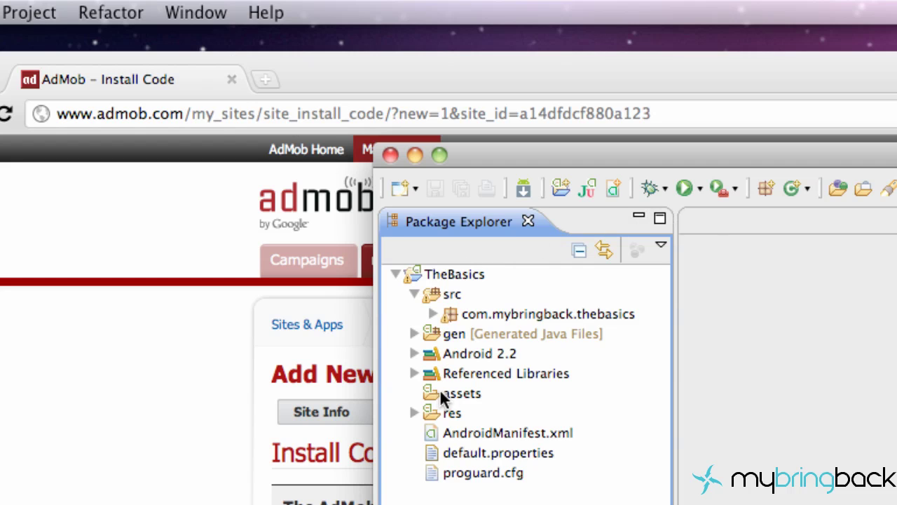
left_click(55, 20)
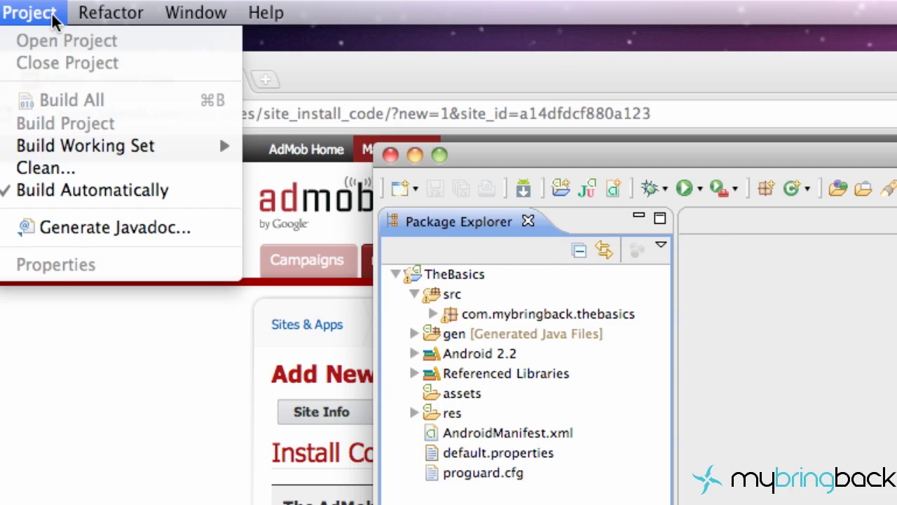
mouse_move(172, 11)
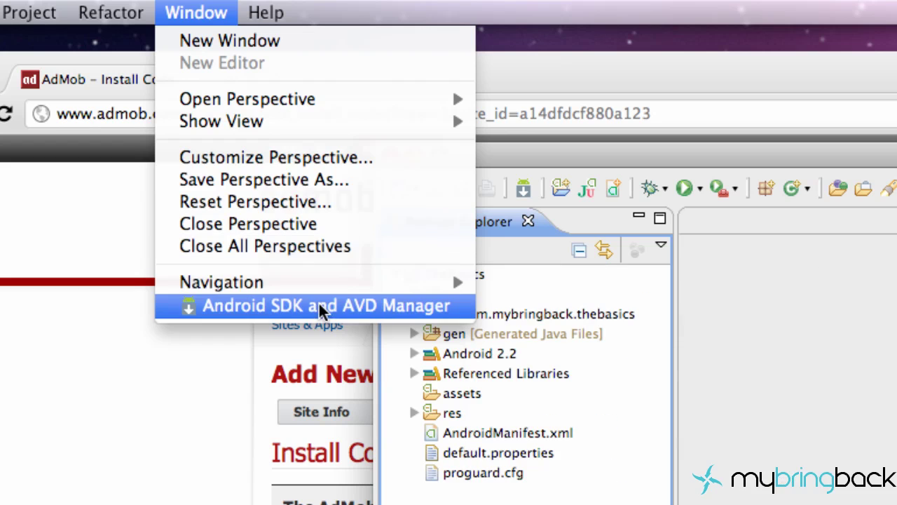
left_click(322, 306)
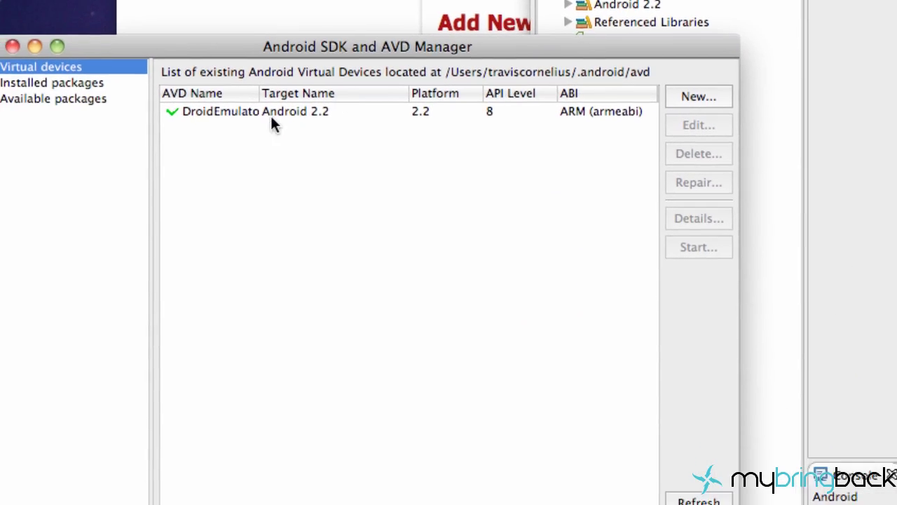
Browse installed and available packages, expanding Third party Add-ons > Google Inc., then refresh Installed packages.
left_click(76, 100)
left_click(62, 68)
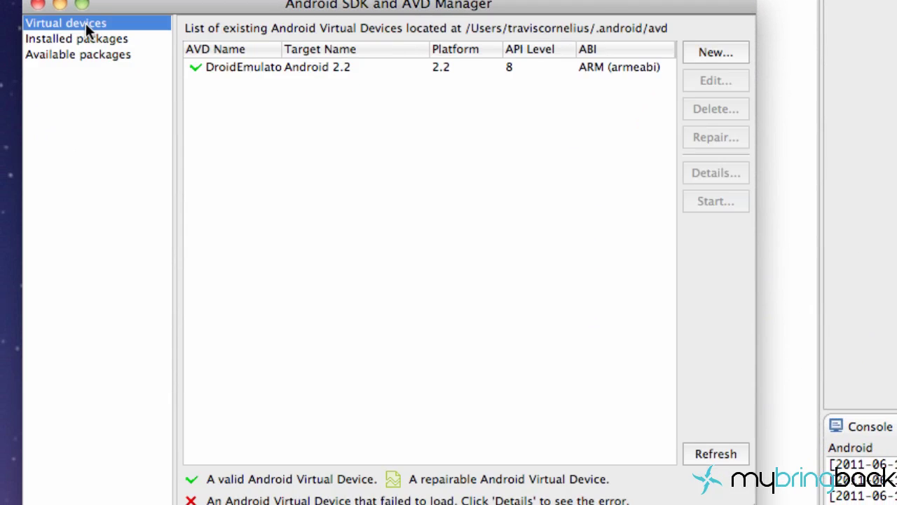
left_click(100, 38)
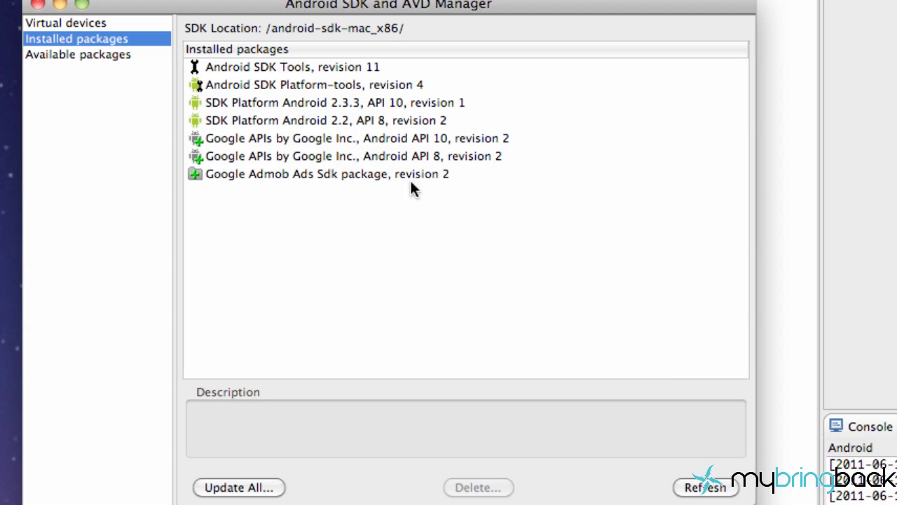
left_click(83, 55)
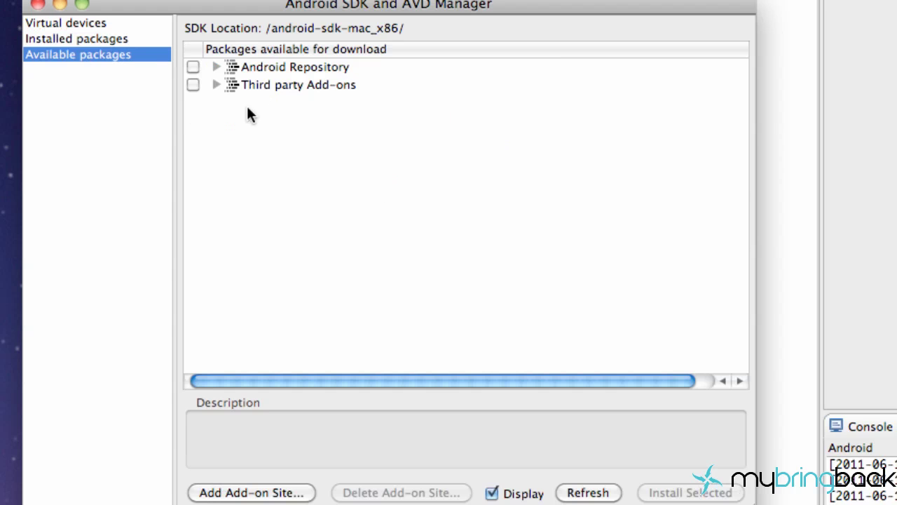
left_click(216, 84)
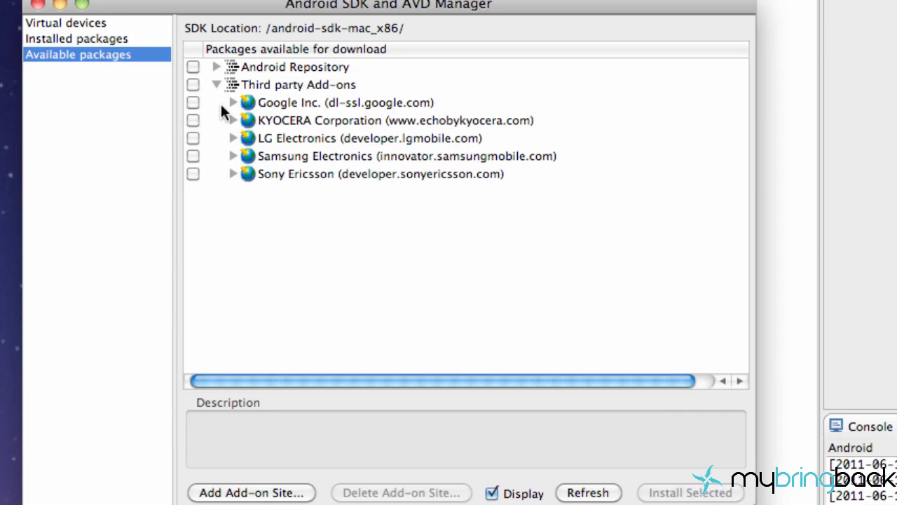
left_click(229, 102)
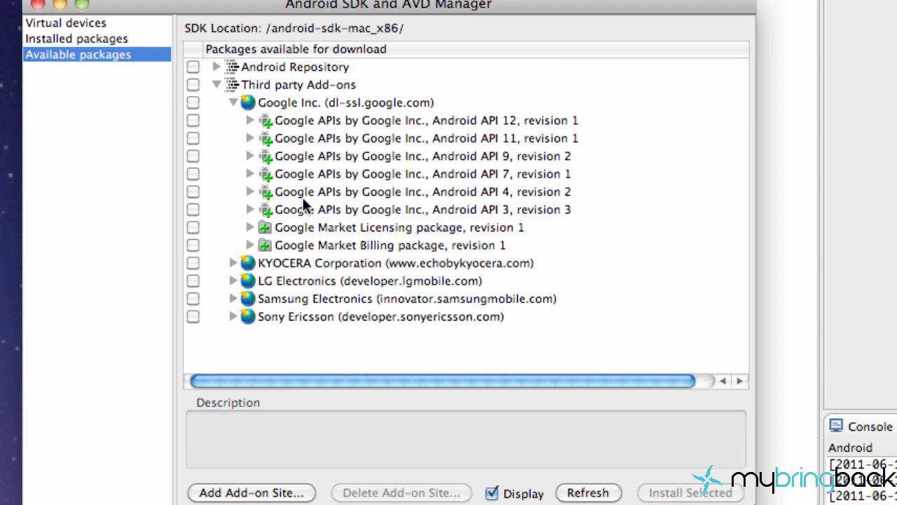
left_click(103, 39)
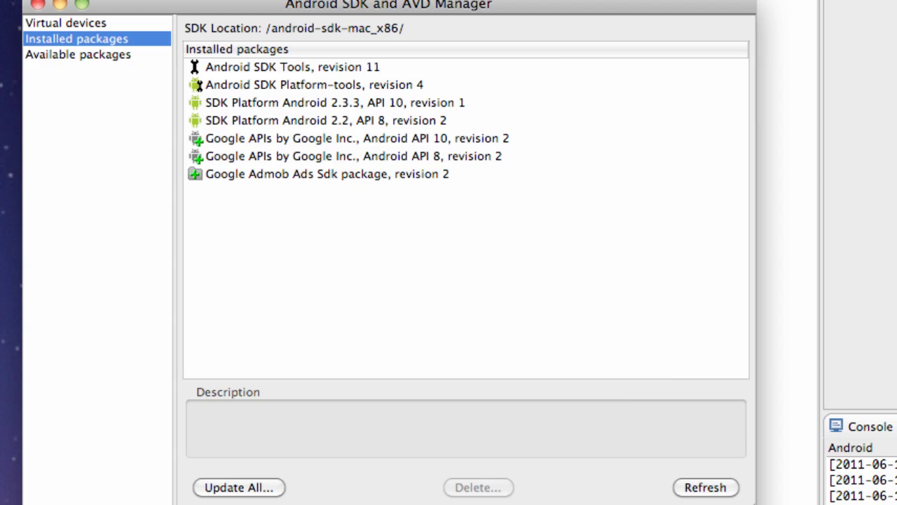
left_click(706, 487)
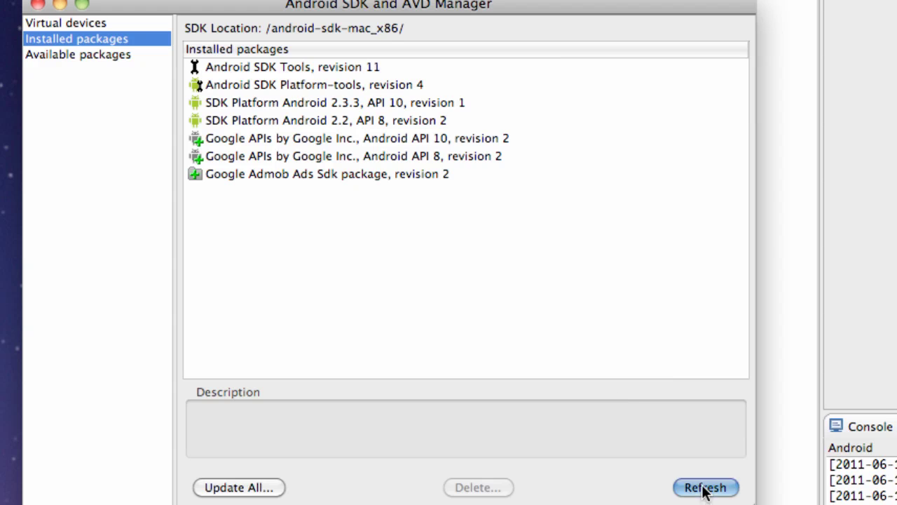
Close the SDK and AVD Manager and bring the AdMob Install Code page forward.
left_click(38, 5)
left_click(338, 90)
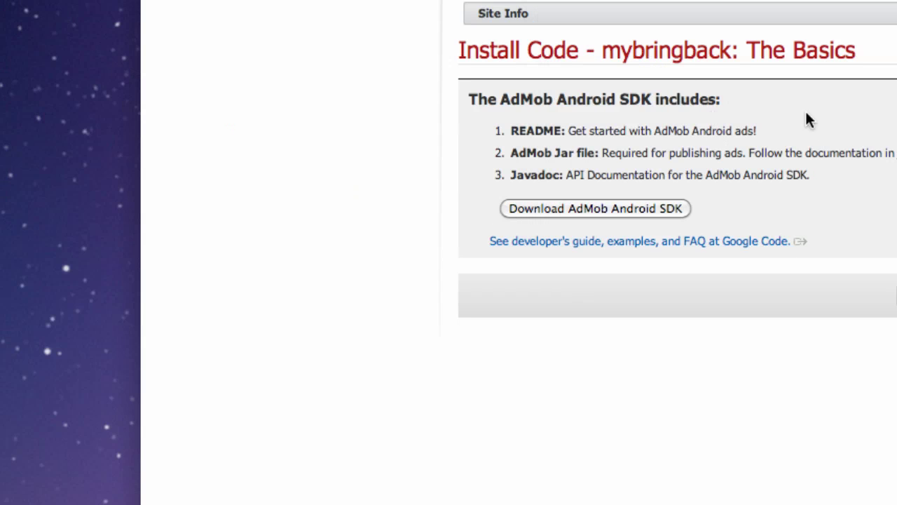